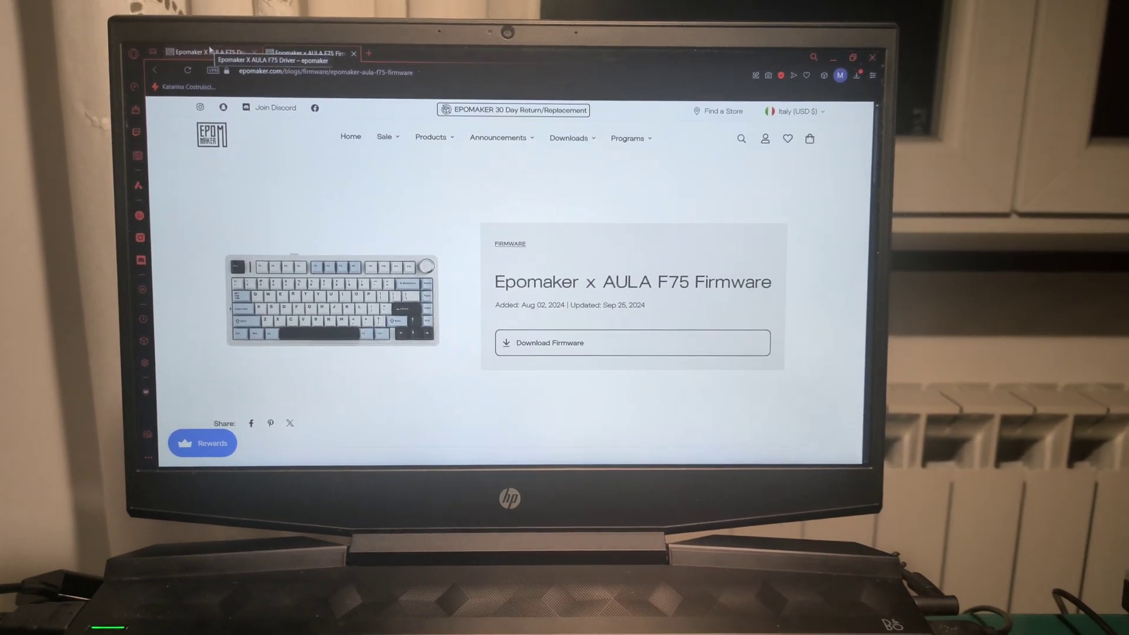
- Bring up the Epomaker X AULA F75 Driver page with the Windows software download
left_click(212, 59)
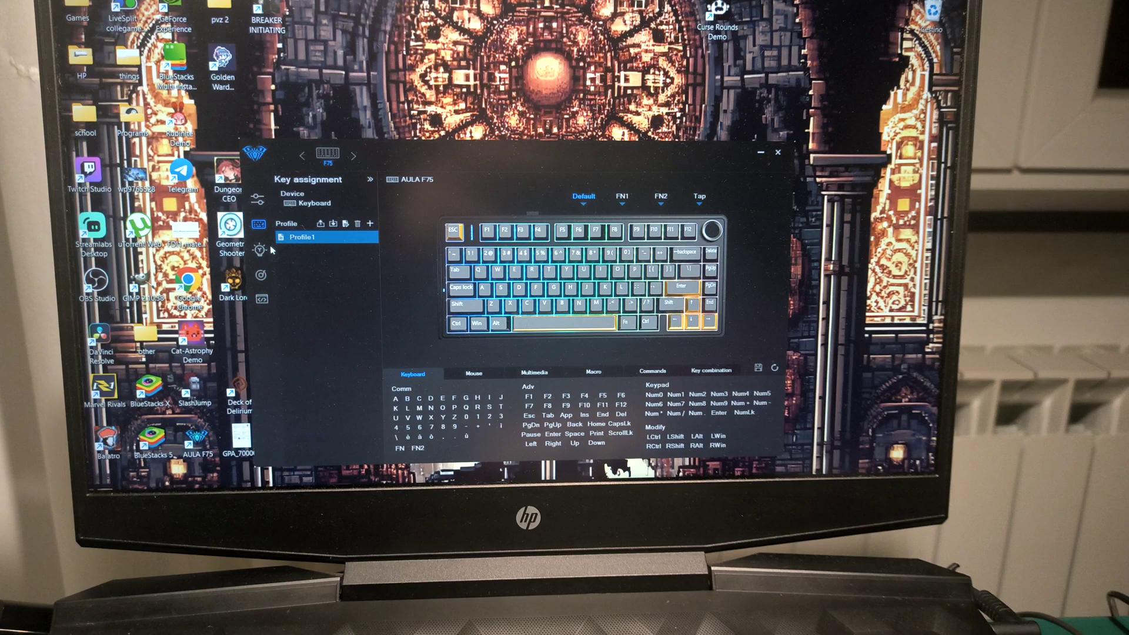
left_click(261, 248)
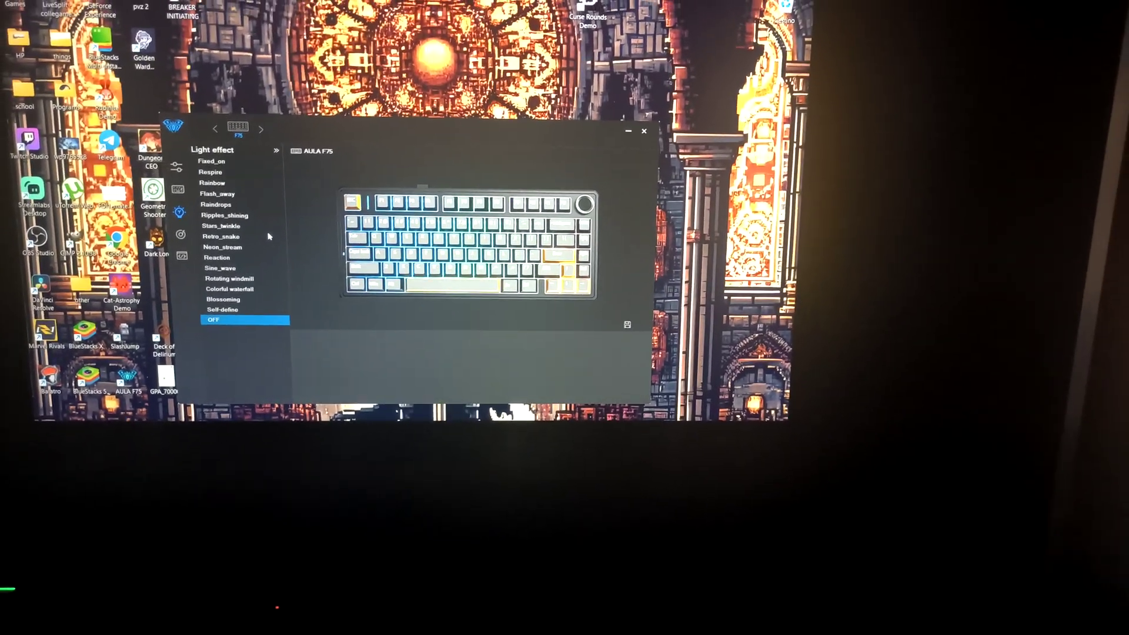
key("XF86AudioRaiseVolume")
key("XF86AudioRaiseVolume")
key("XF86AudioRaiseVolume")
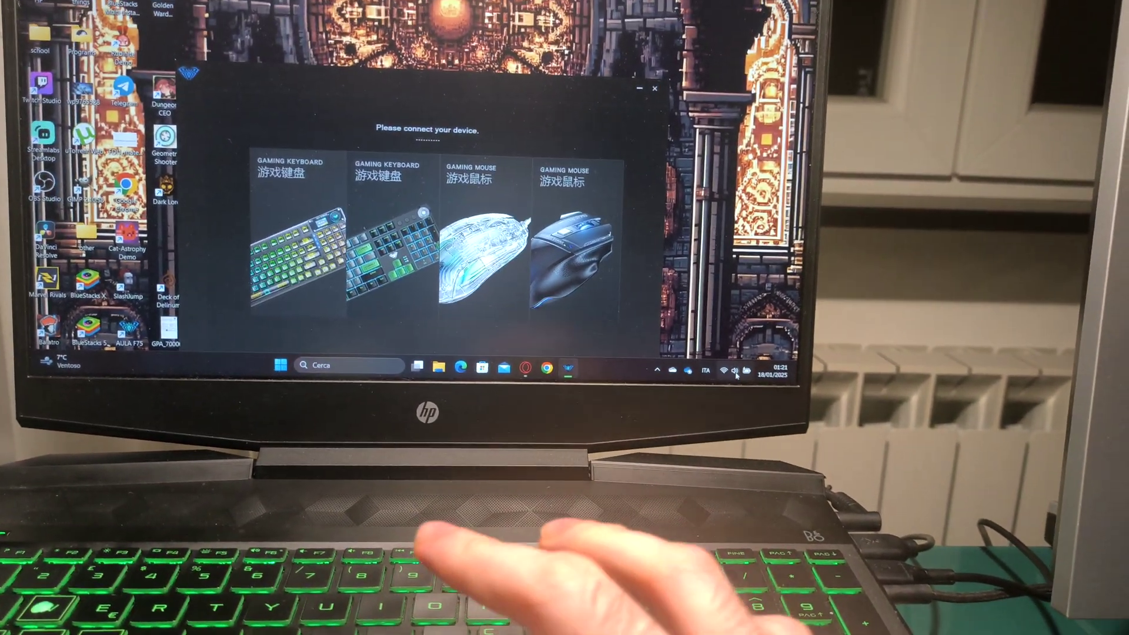
- Turn on Bluetooth from quick settings and list nearby devices, revealing AULA-F75 5.0 KB
left_click(727, 371)
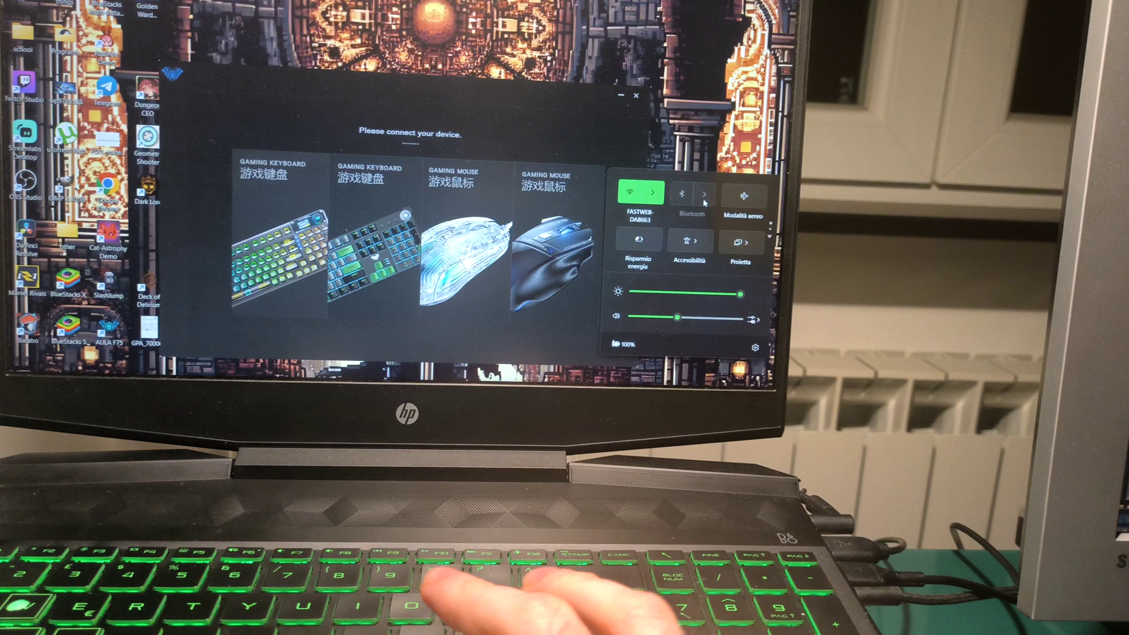
left_click(688, 193)
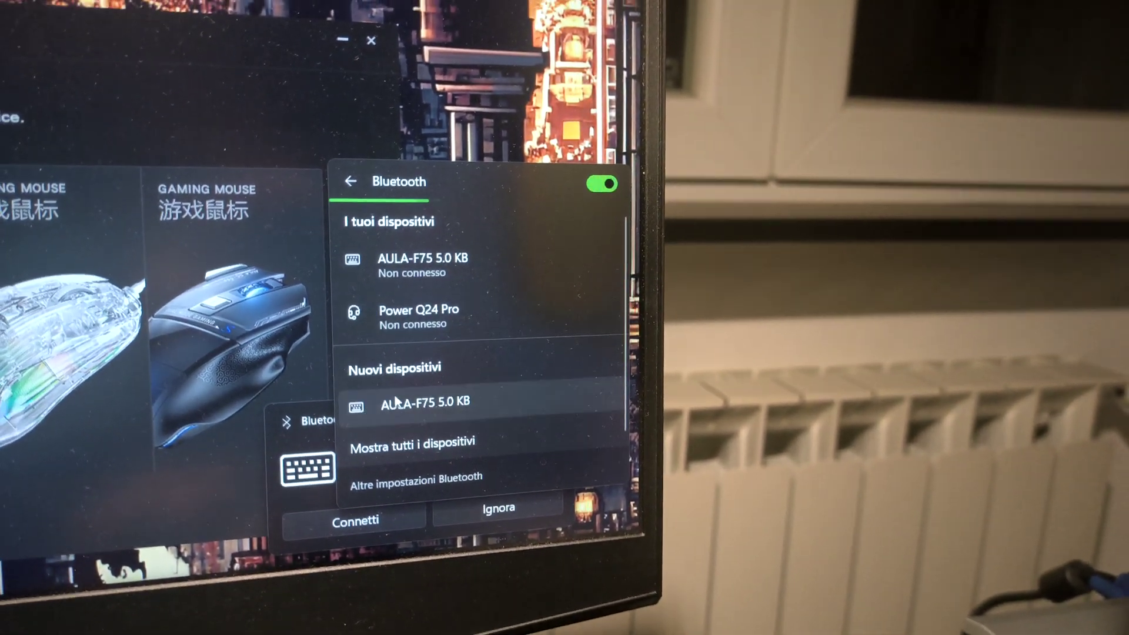
- Connect the AULA-F75 5.0 KB keyboard listed under Nuovi dispositivi
left_click(408, 400)
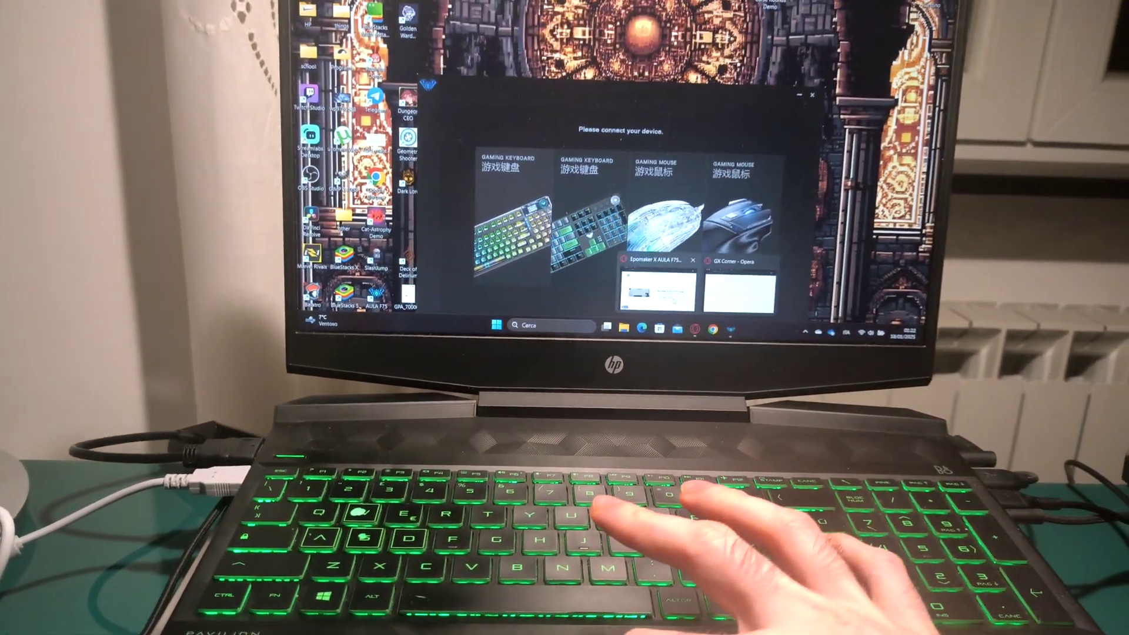
- Bring the Epomaker AULA F75 window in Opera to the front from the taskbar preview
left_click(714, 225)
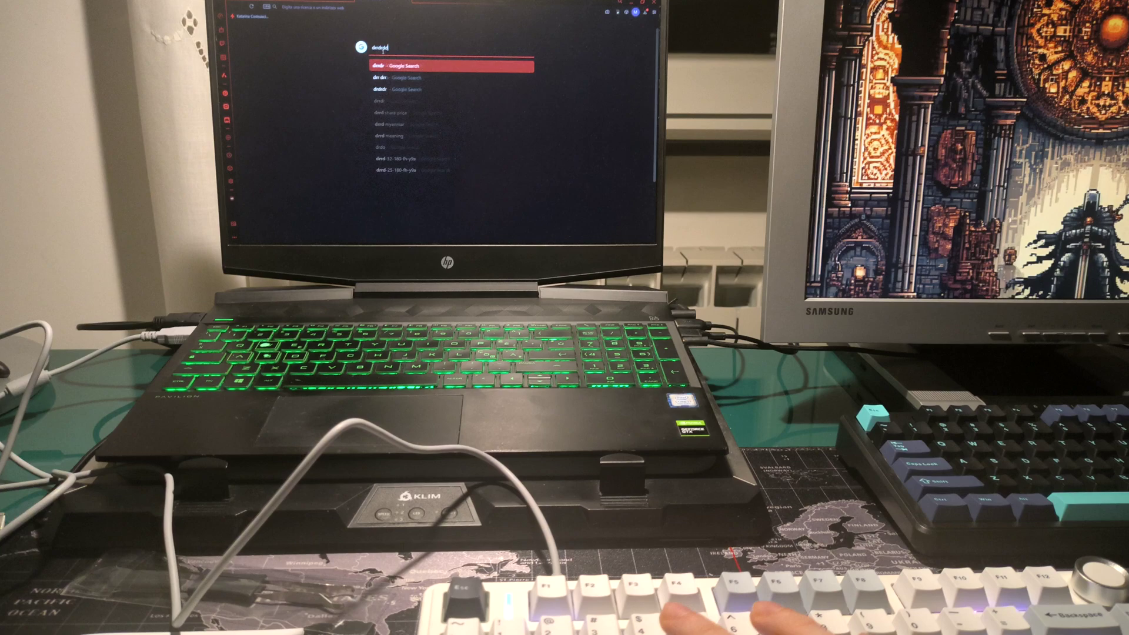
type("dfffggh")
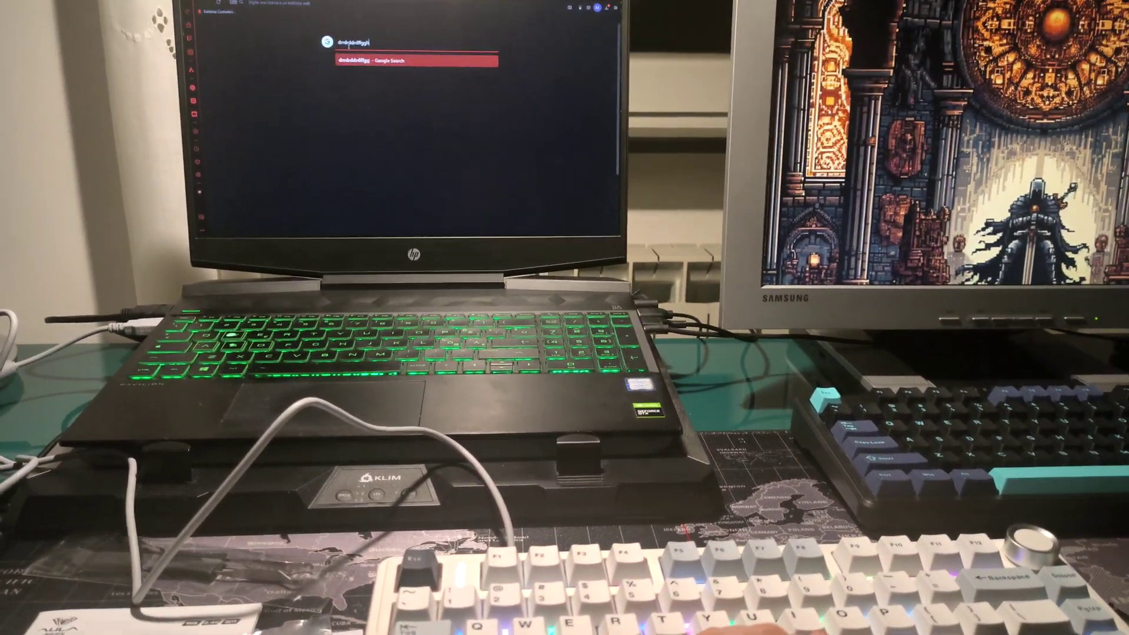
type("g")
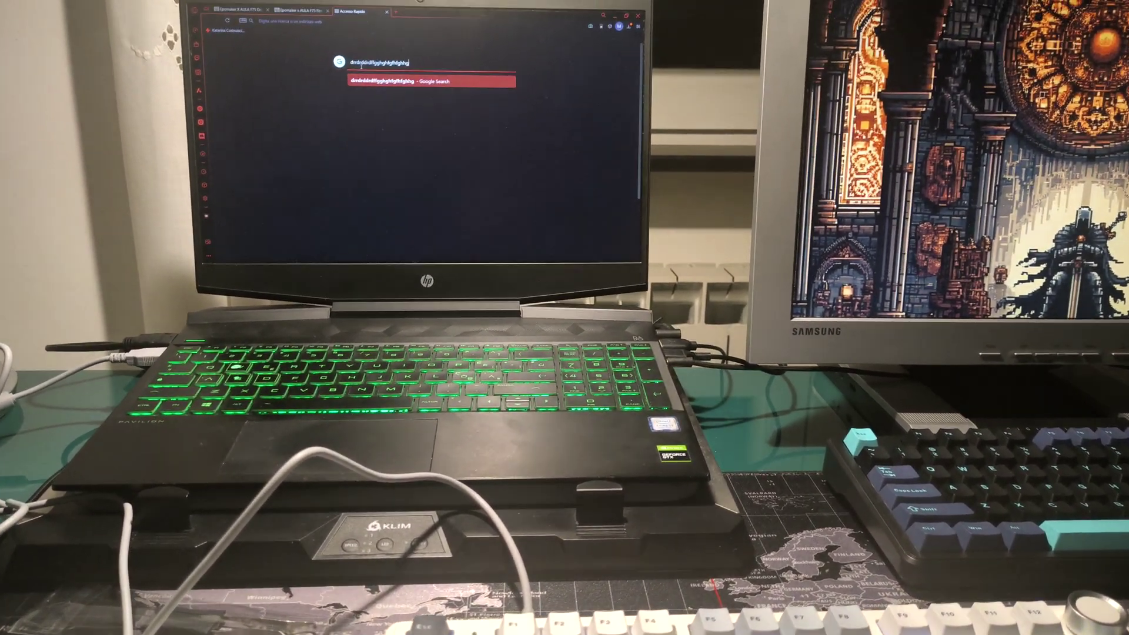
type("hfhfhghgyu")
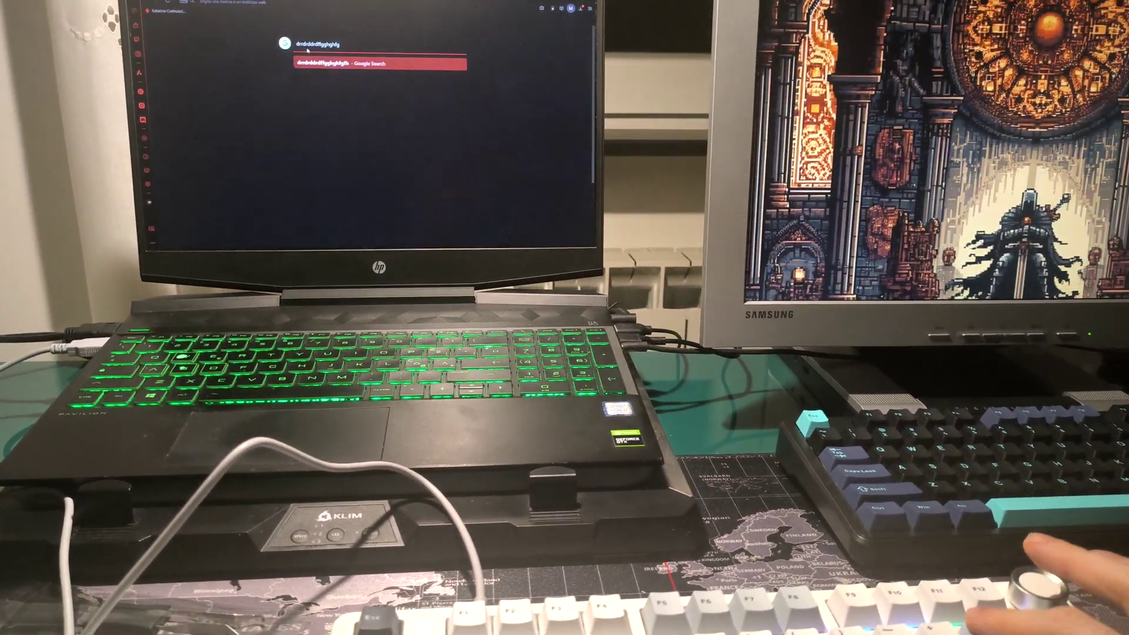
- Erase the test letters from the Google search box to restore the empty start page
key("BackSpace")
key("BackSpace")
key("BackSpace")
key("BackSpace")
key("BackSpace")
key("BackSpace")
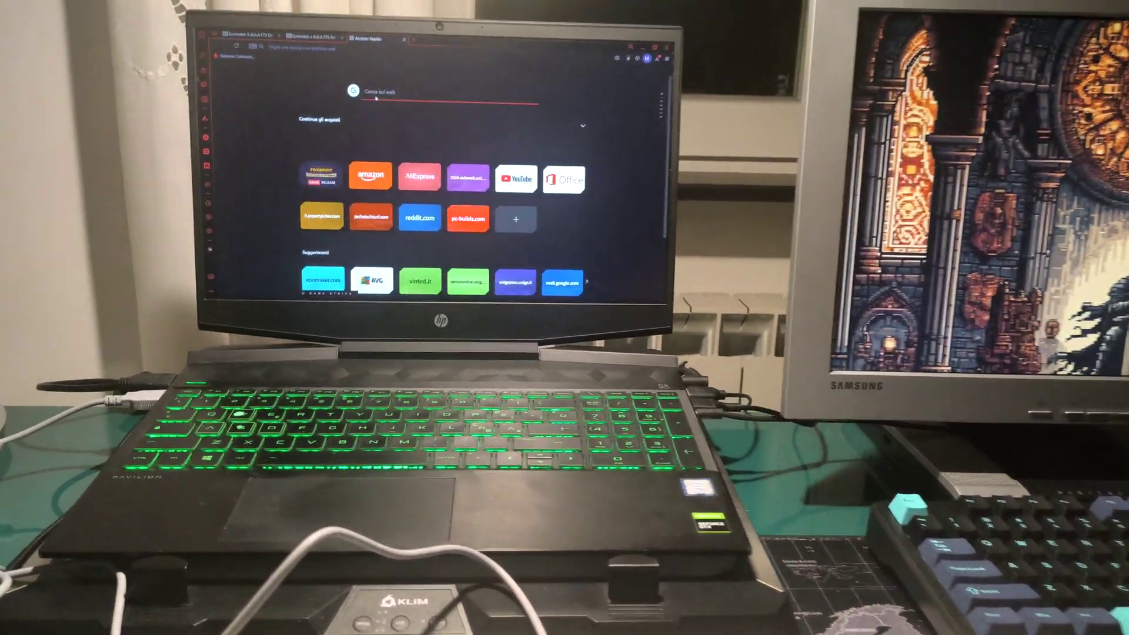